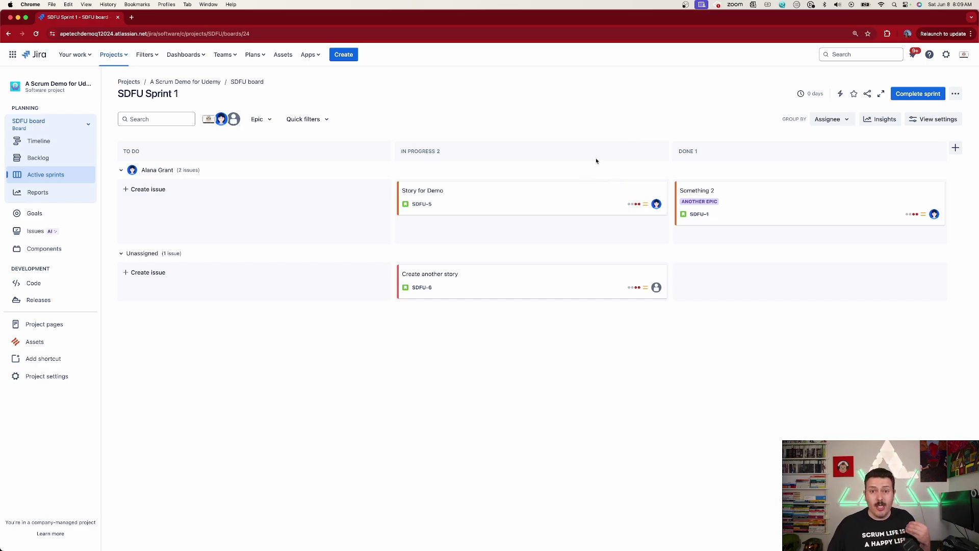
Step: Open the Design project's calendar
left_click(117, 58)
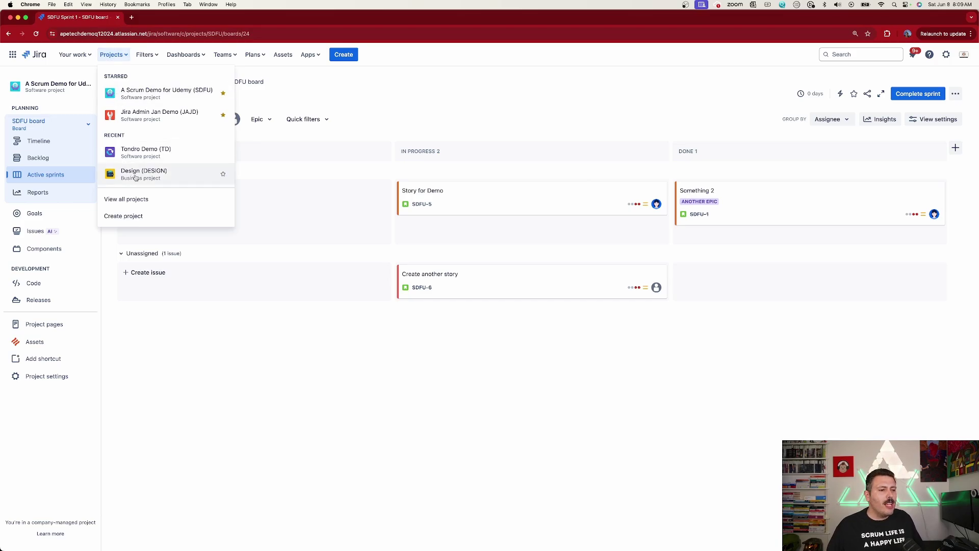
left_click(136, 173)
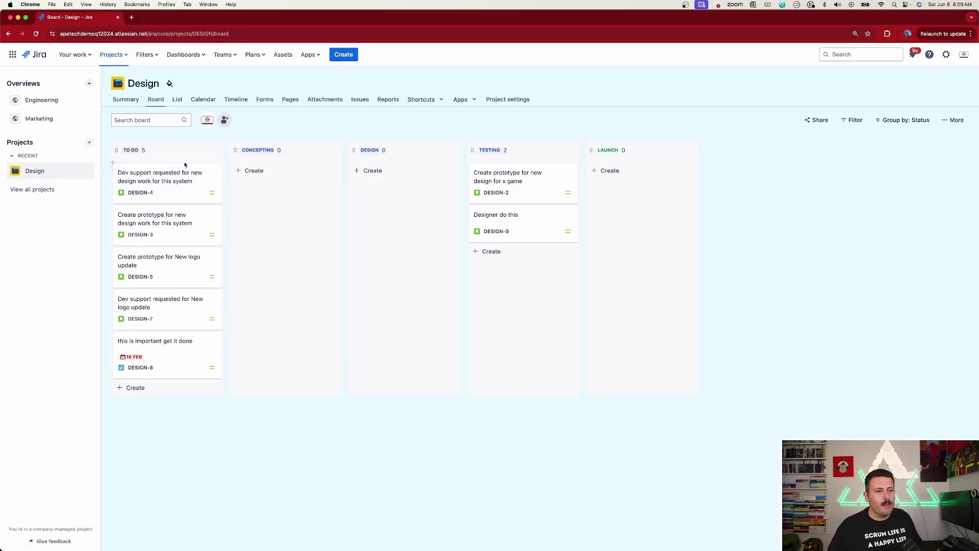
left_click(204, 100)
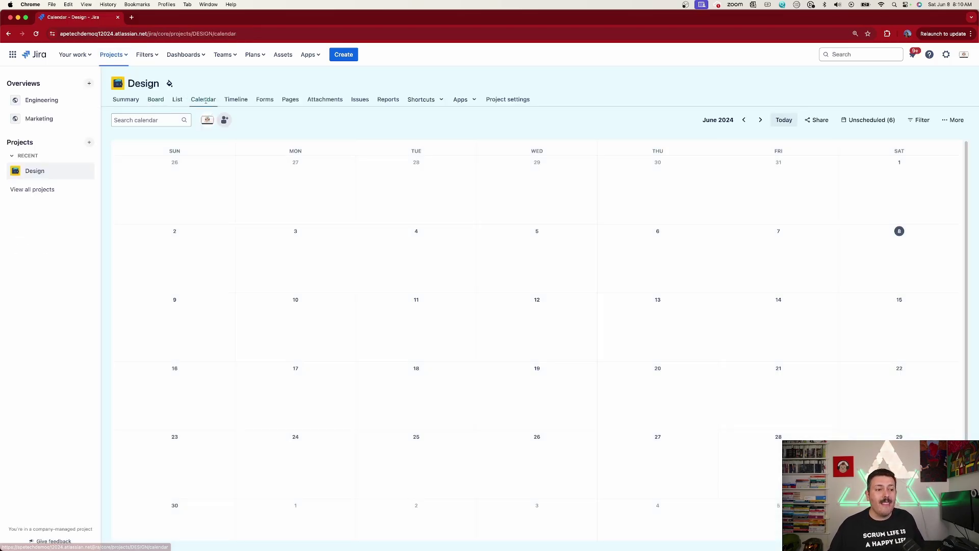
Step: Create task 'This is a task' spanning June 3–7 and open DESIGN-10's details
left_click_drag(238, 277, 776, 284)
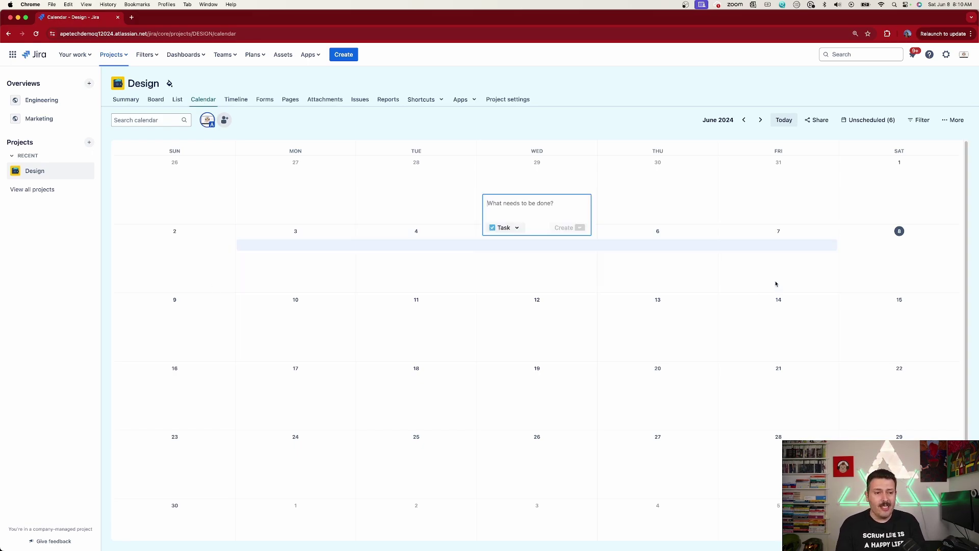
type("This is a task")
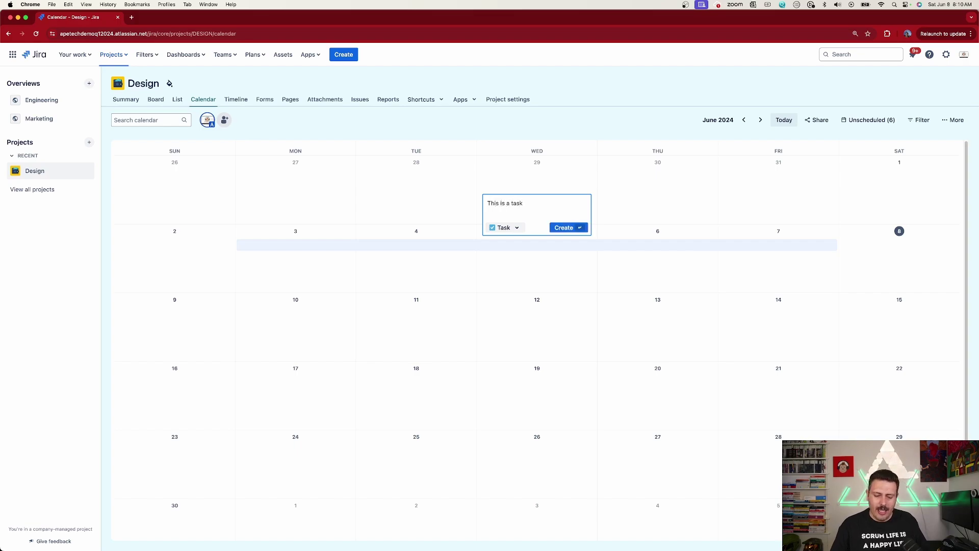
key("Return")
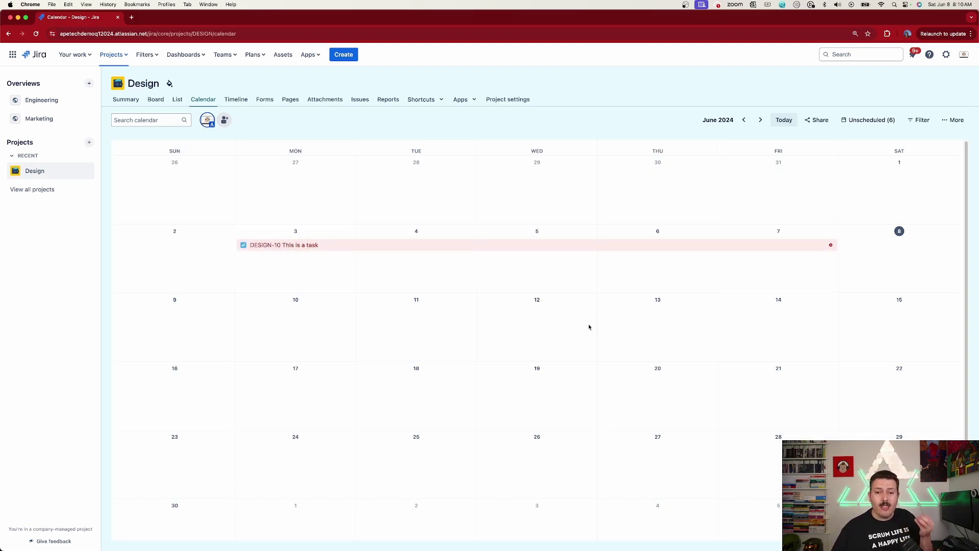
left_click(535, 246)
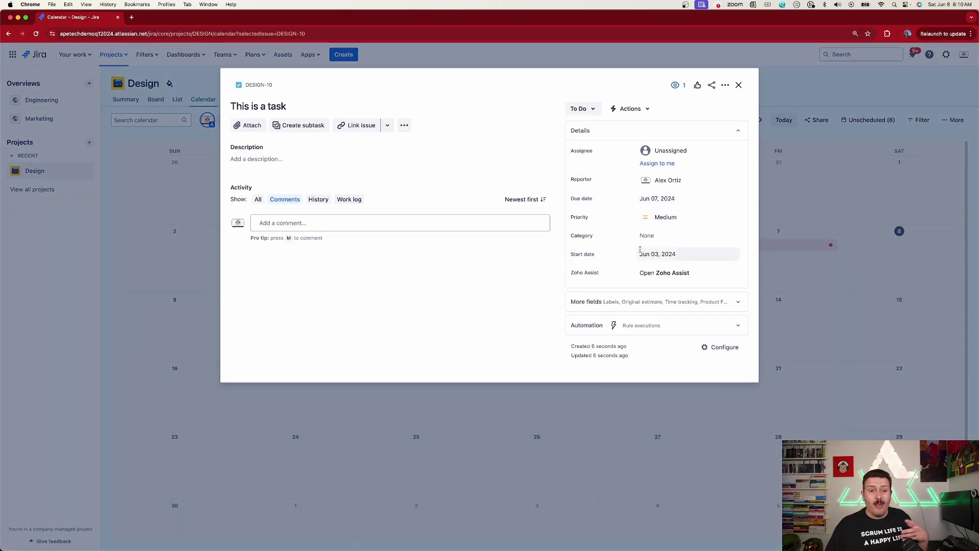
Step: Close the DESIGN-10 details to return to the June calendar
left_click(738, 84)
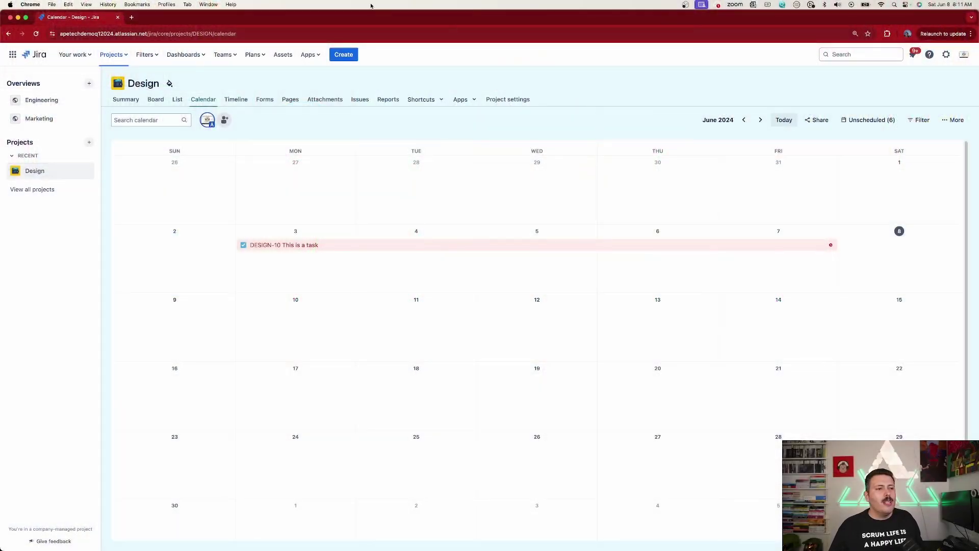
Step: Go to the A Scrum Demo for Udemy board and start creating a new plan
left_click(262, 53)
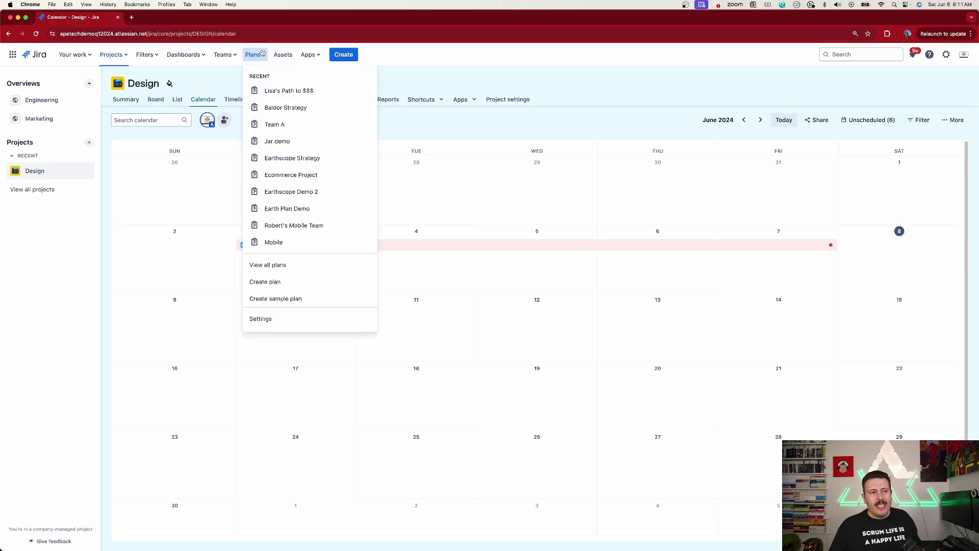
left_click(113, 54)
left_click(150, 96)
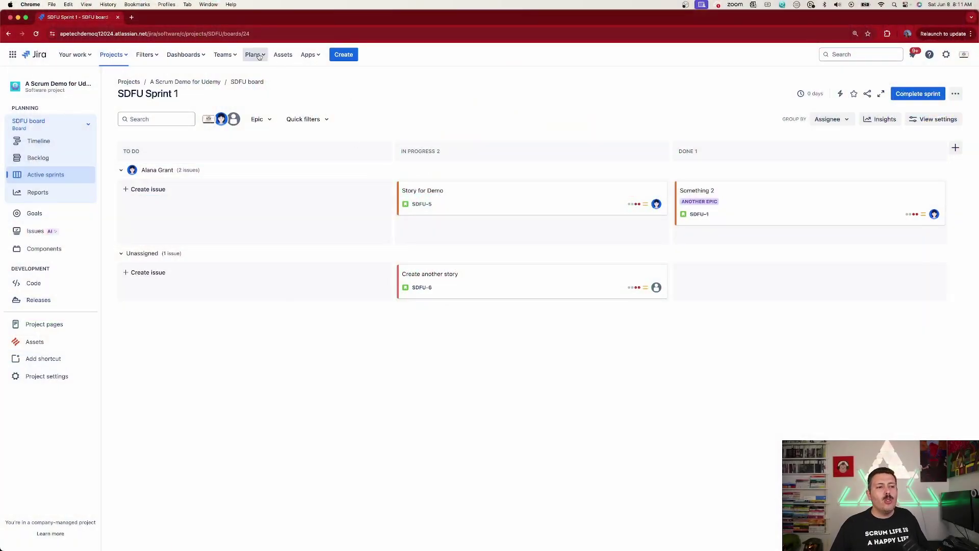
left_click(255, 55)
left_click(280, 283)
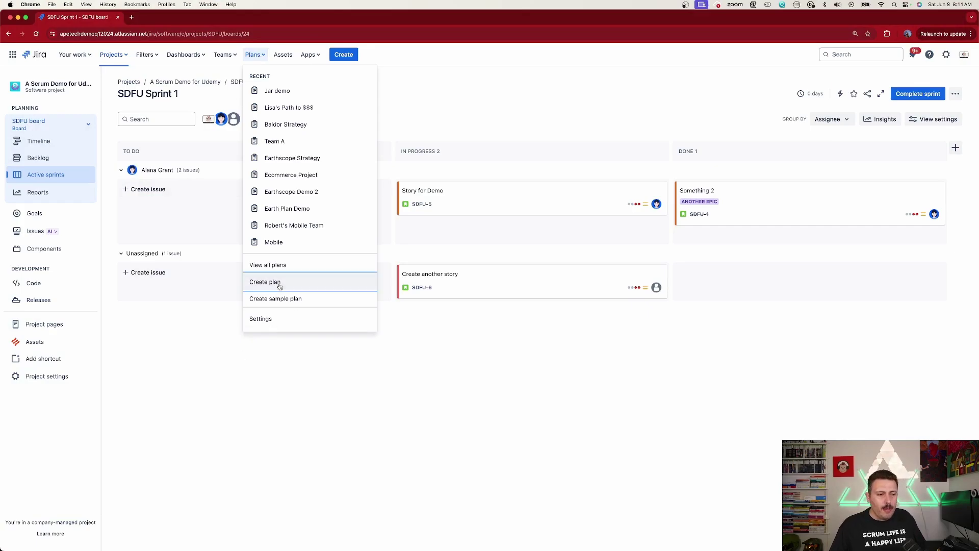
Step: Create plan 'Calendar Demo' with work added from project A Scrum Demo for Udemy
left_click(316, 143)
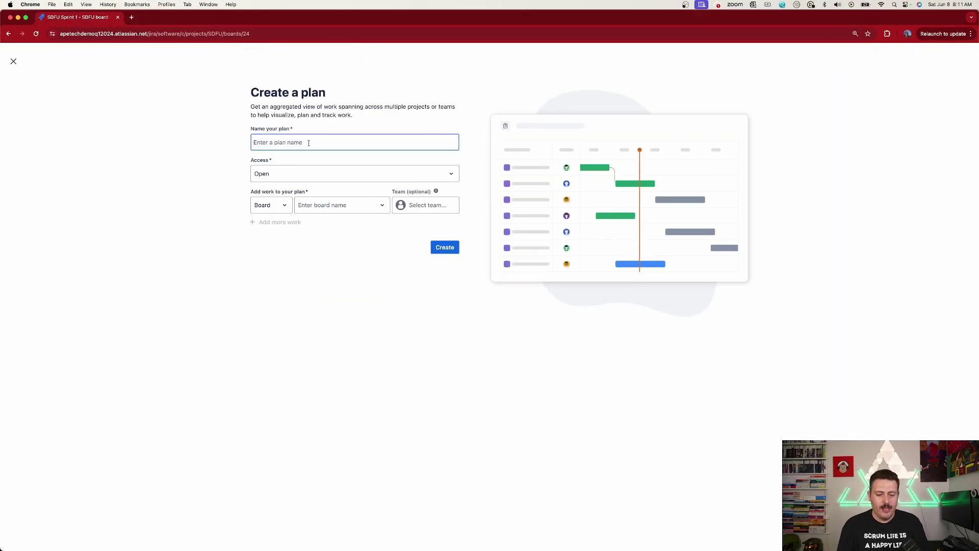
type("Calendar De")
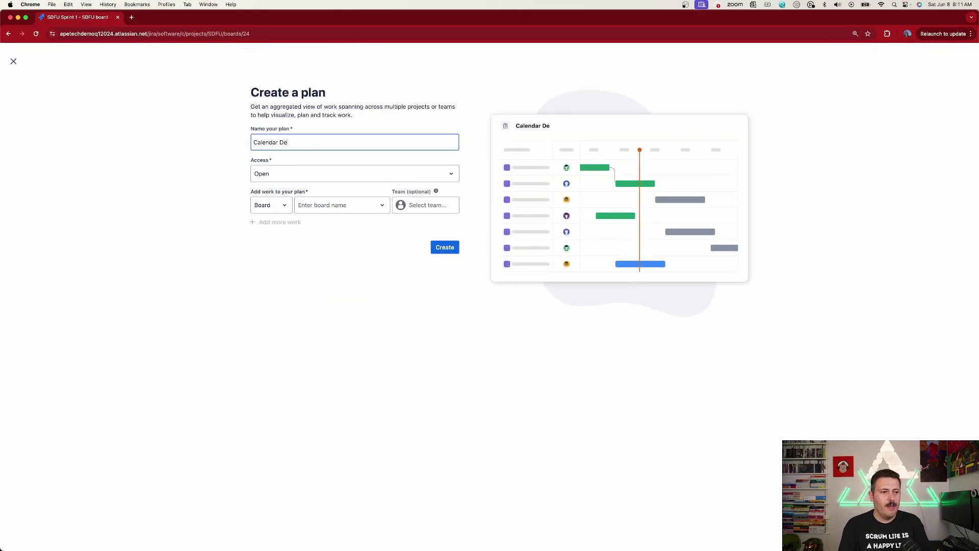
left_click(281, 205)
left_click(267, 238)
left_click(327, 212)
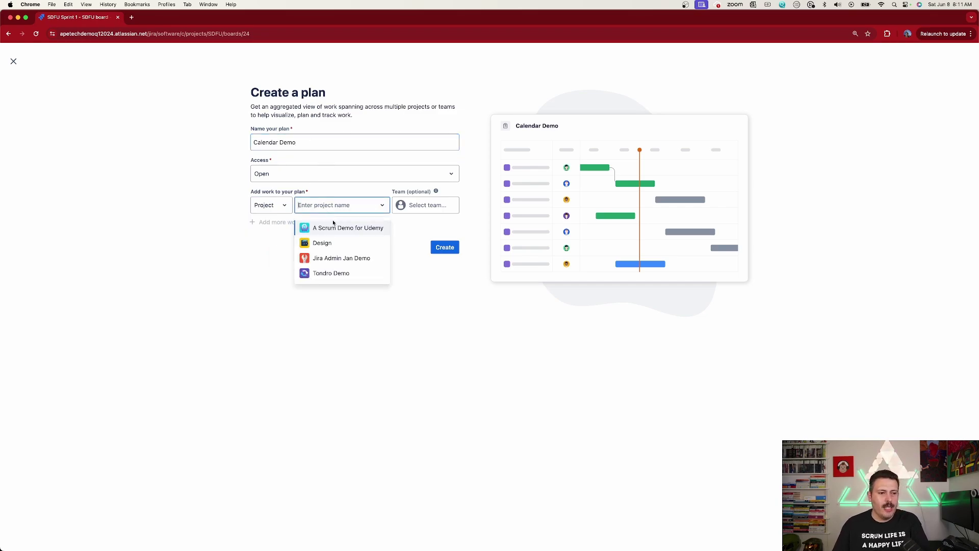
left_click(337, 228)
left_click(451, 248)
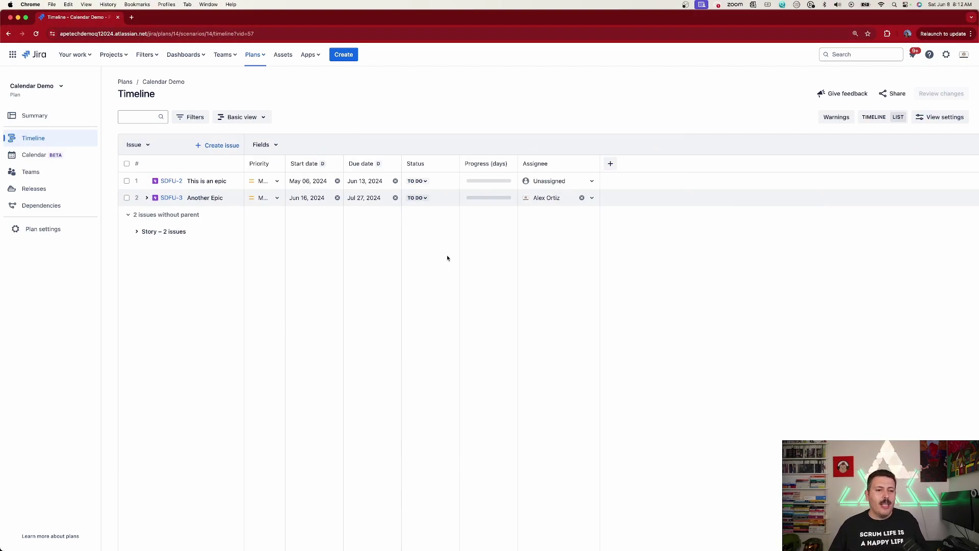
Step: Show the Calendar Demo plan as a timeline, then switch to its Calendar view
left_click(874, 117)
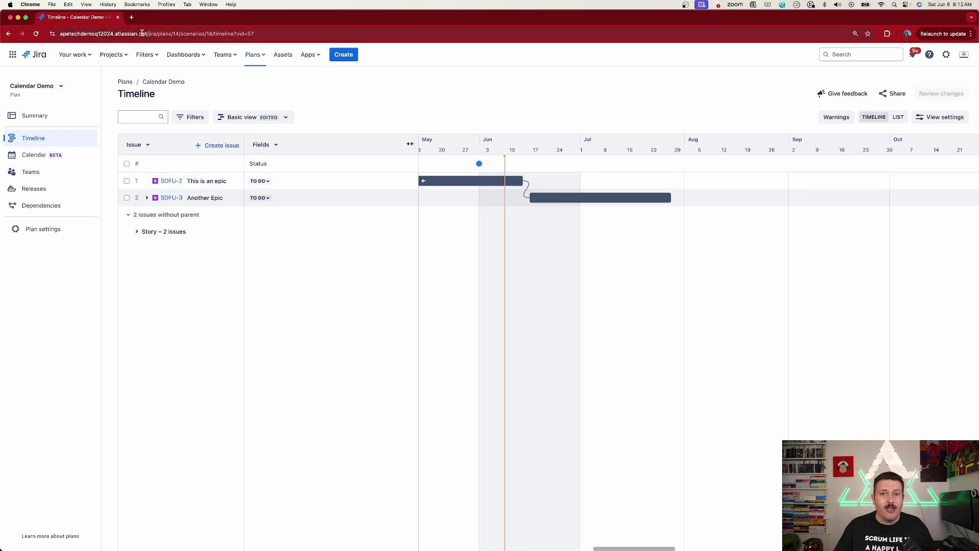
left_click(39, 159)
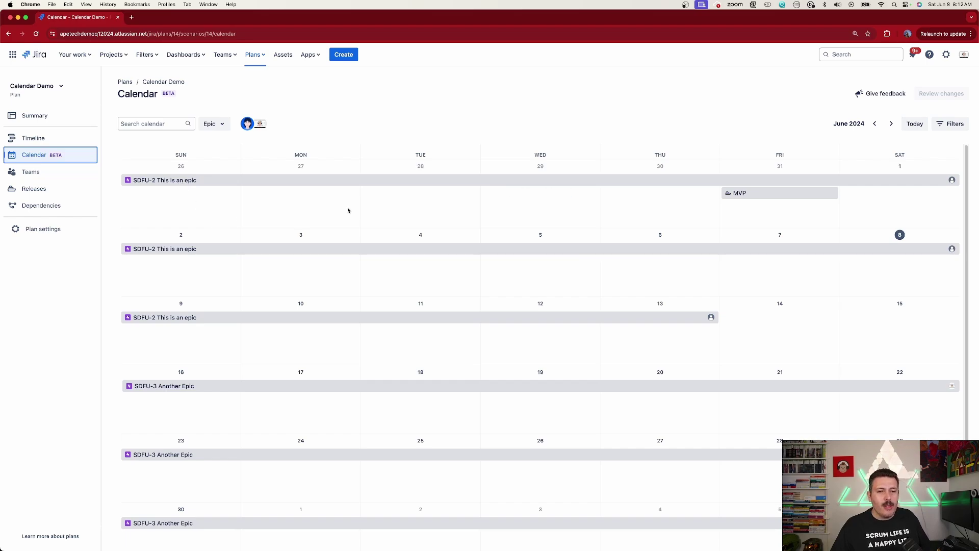
Step: Advance the plan calendar to August 2024, select August 5–9, then return to Timeline
left_click(891, 124)
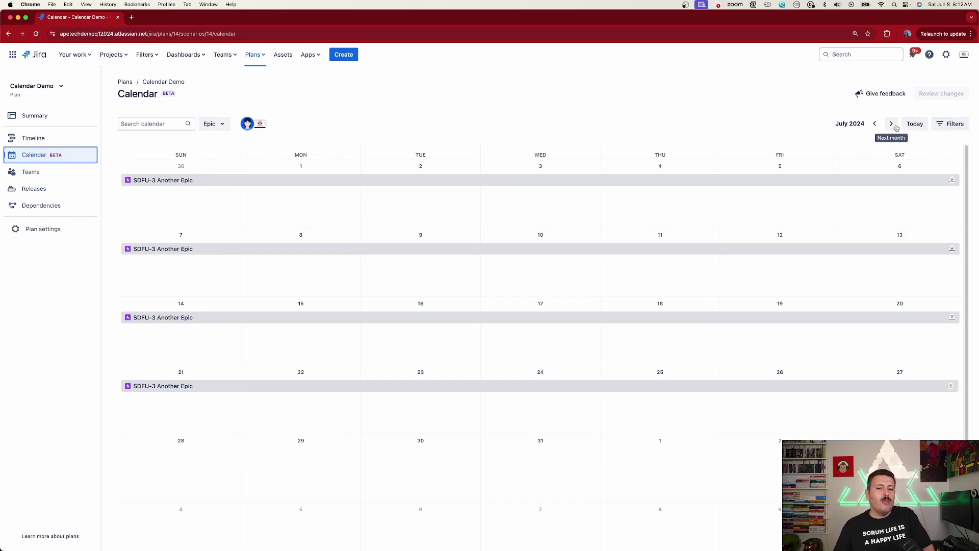
left_click(892, 125)
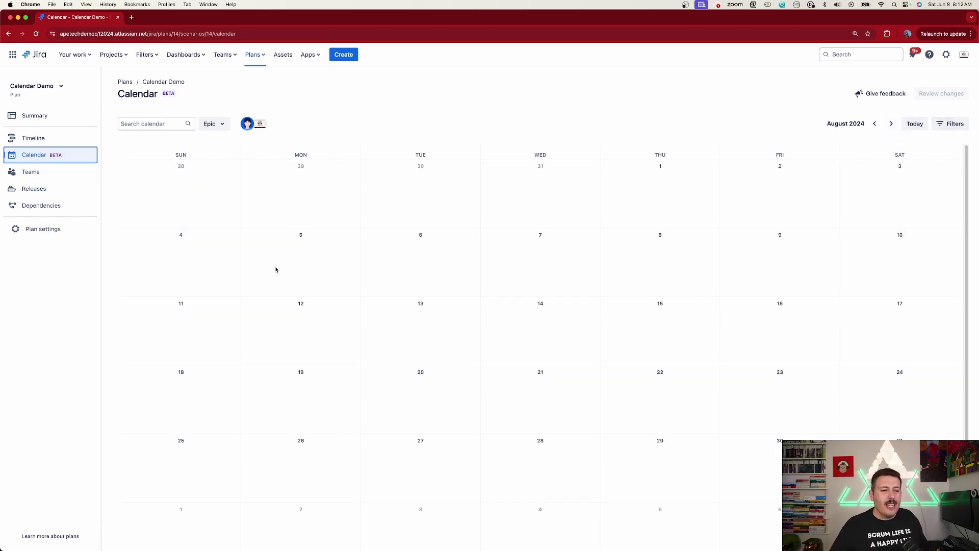
left_click_drag(255, 275, 800, 253)
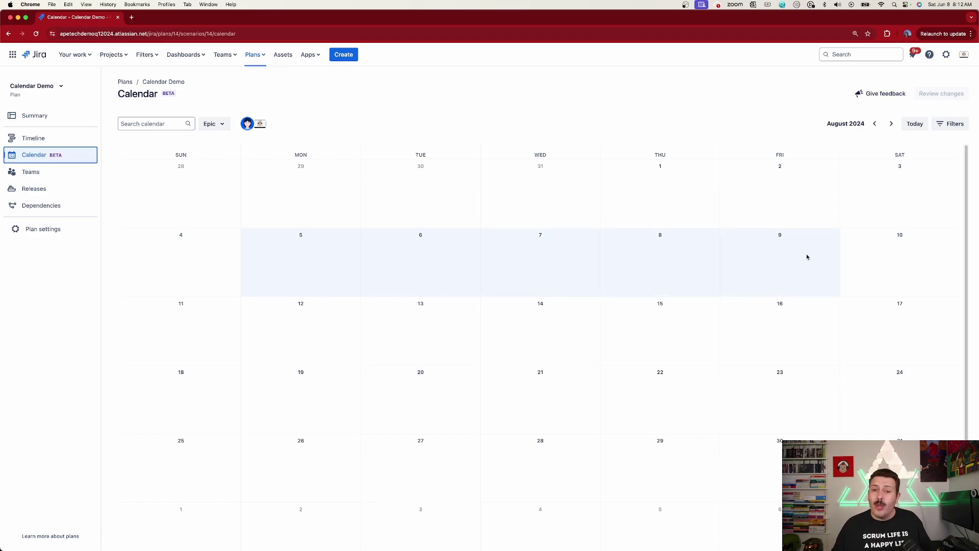
left_click_drag(775, 261, 775, 260)
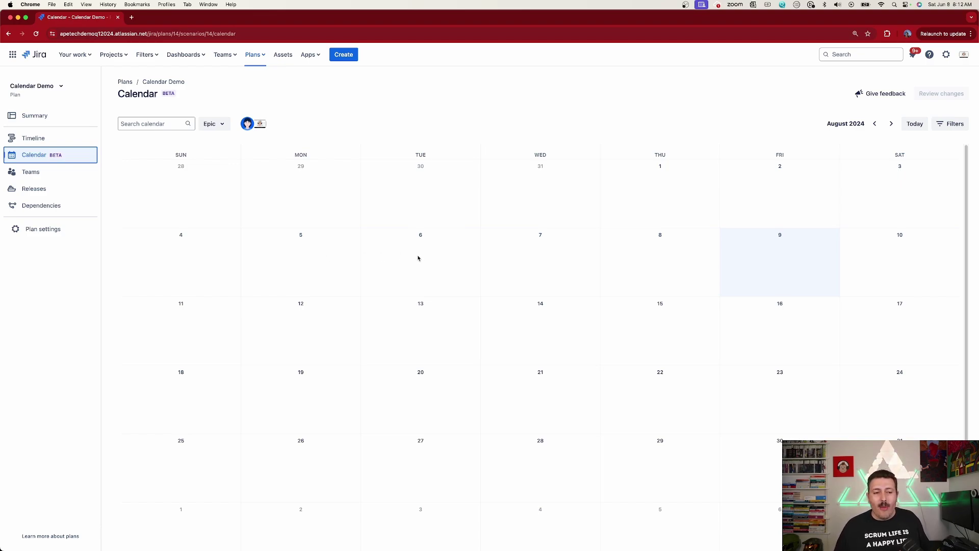
left_click_drag(303, 266, 764, 251)
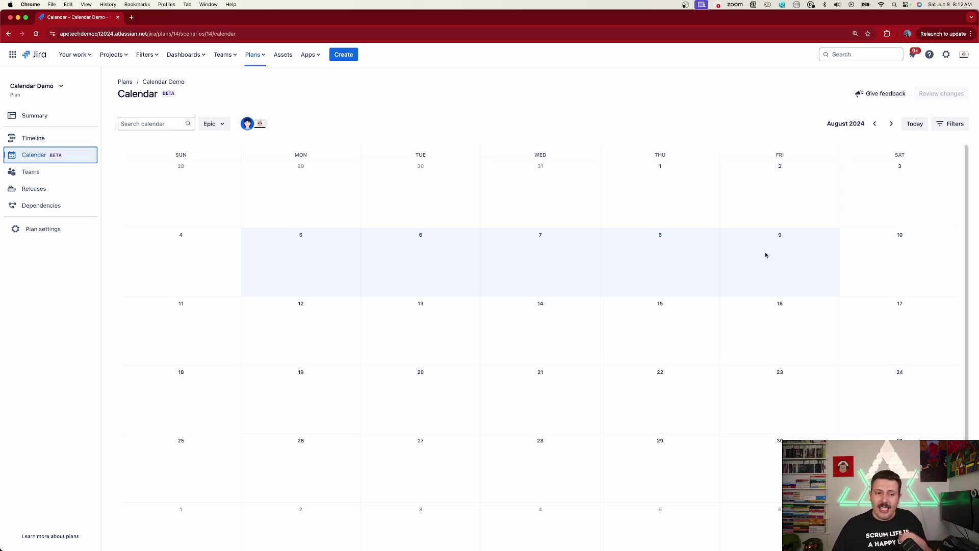
left_click(33, 138)
Step: Create epic 'Calendar Eppic' and schedule it from mid-May to late June
left_click(220, 145)
left_click(201, 186)
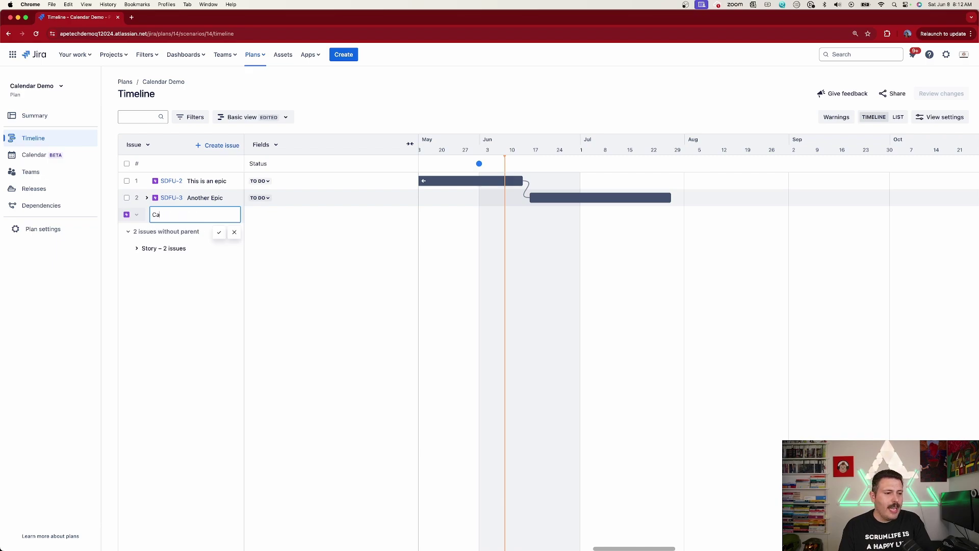
type("Calendar Eppic")
key("Return")
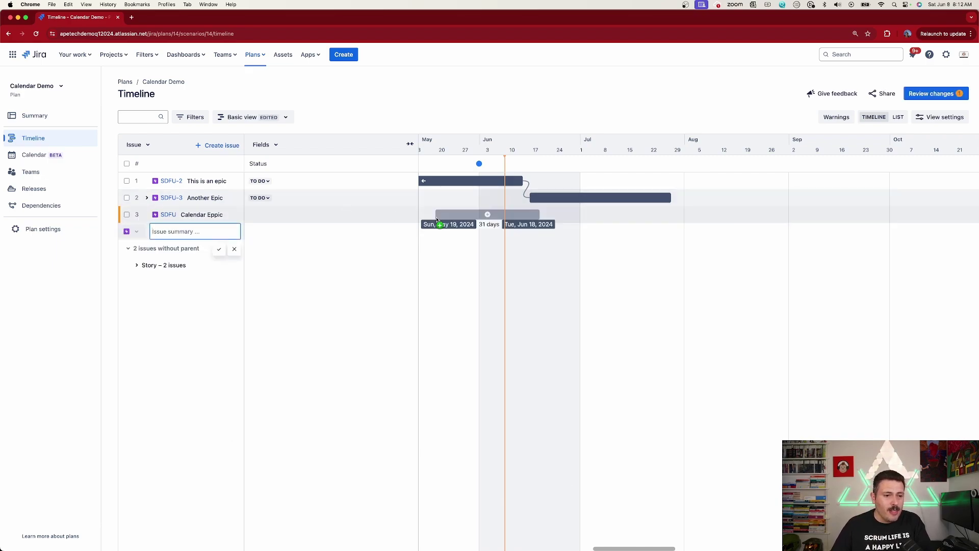
left_click_drag(442, 217, 553, 216)
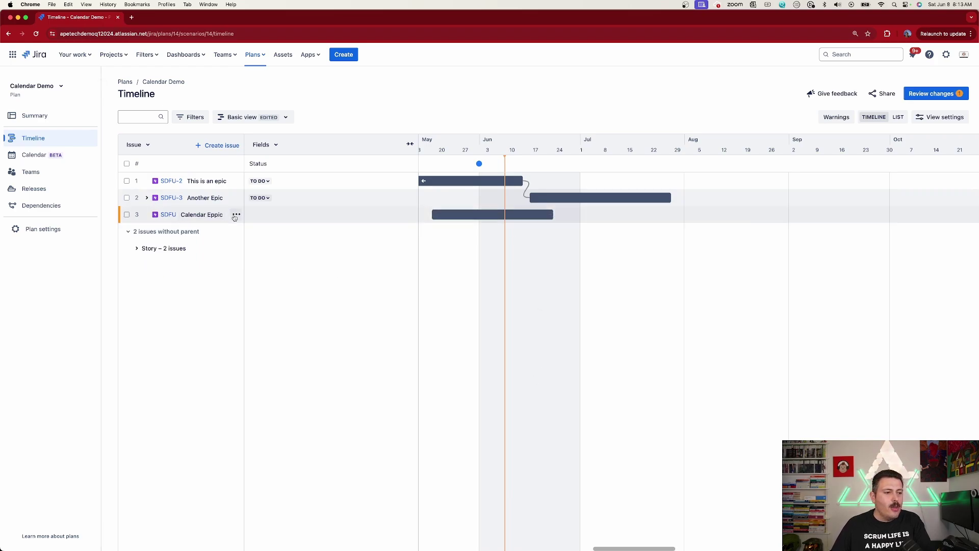
Step: Add child 'Story 1' under Calendar Eppic, scheduled Aug 5 to Sep 3
left_click(236, 215)
left_click(196, 253)
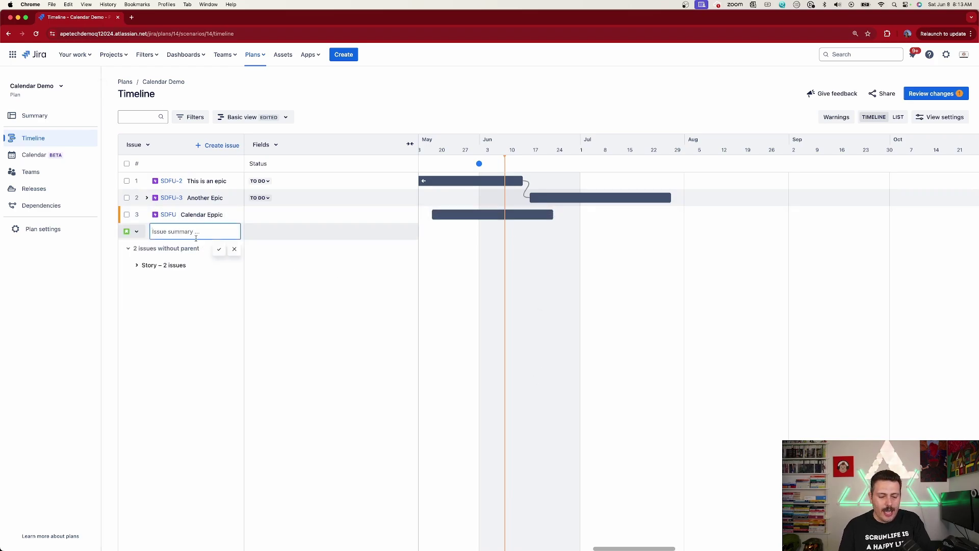
type("Story 1")
key("Return")
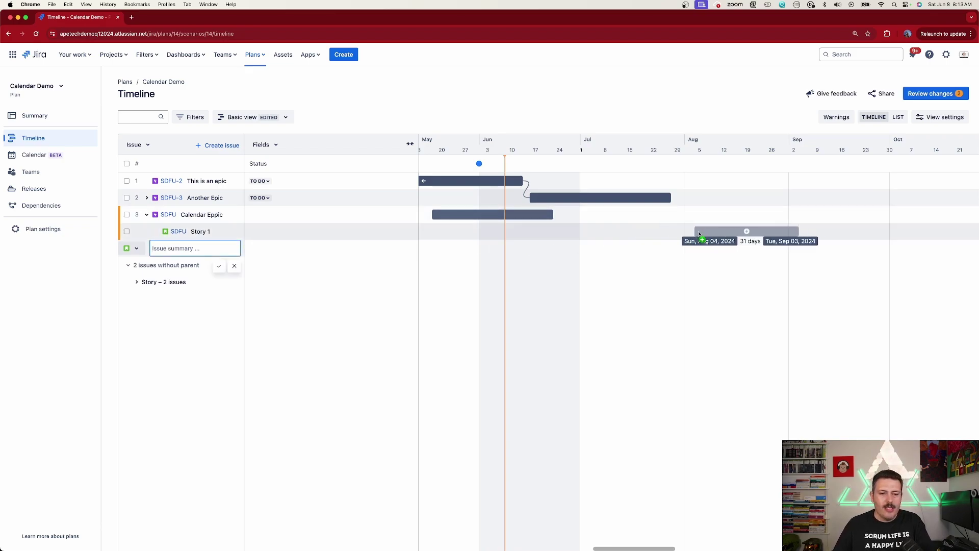
left_click(801, 232)
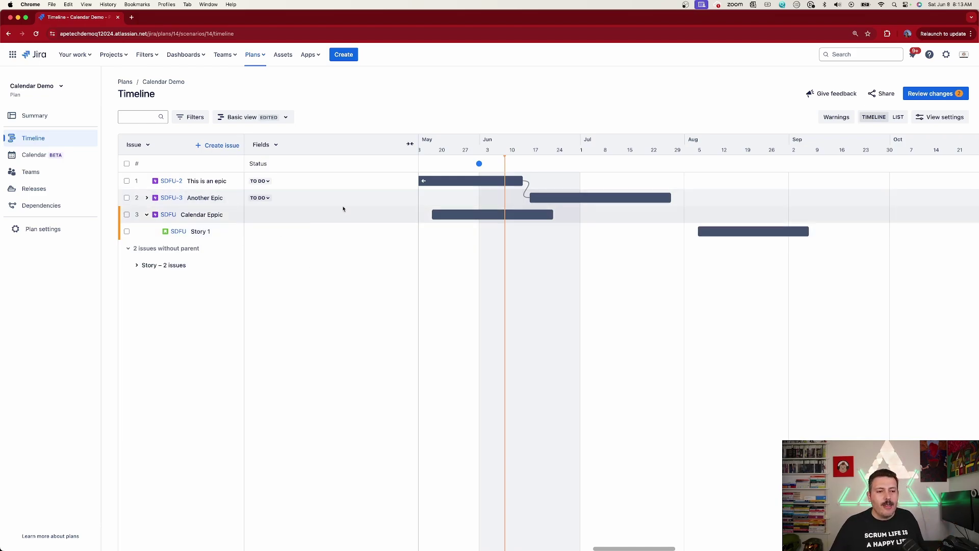
Step: Check August 2024 in the plan calendar, then review the unsaved changes from Timeline
left_click(32, 156)
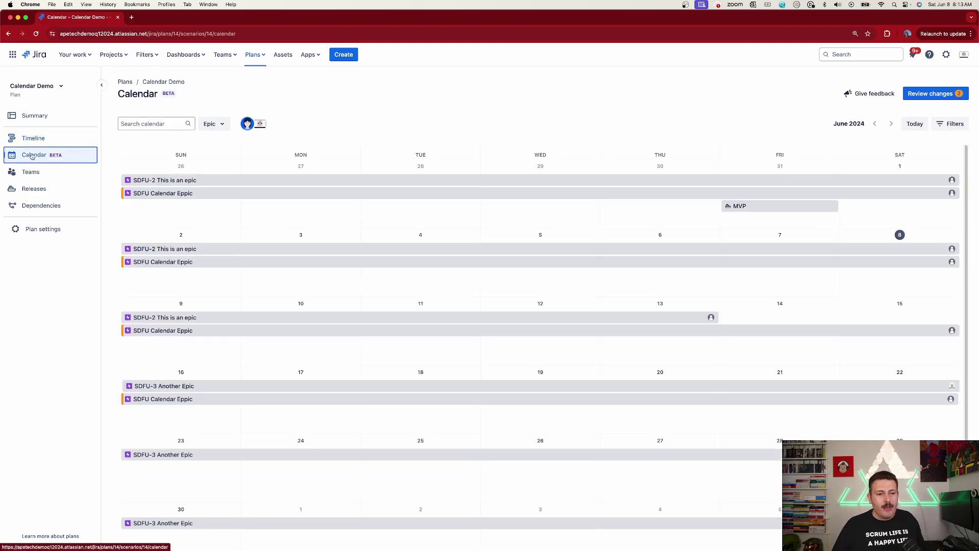
left_click(892, 125)
left_click(893, 126)
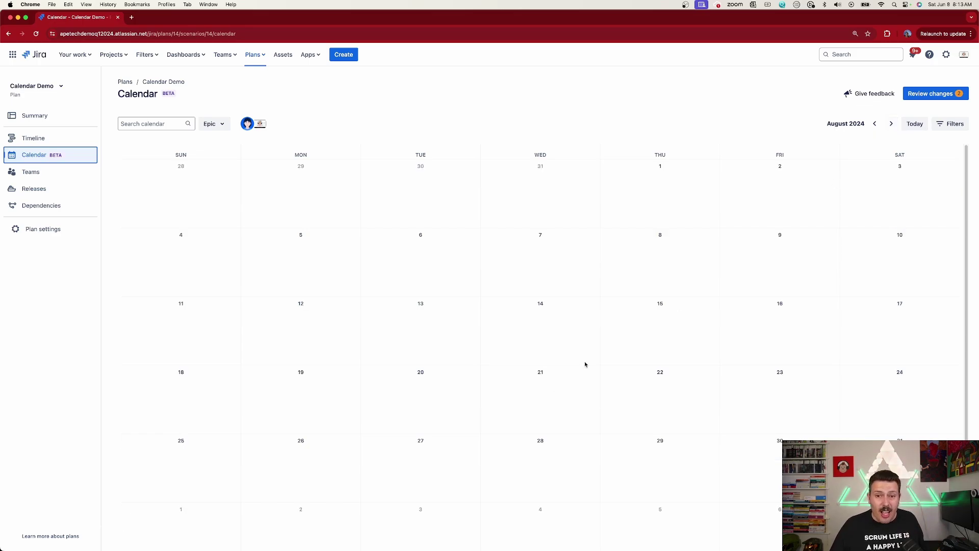
left_click(30, 145)
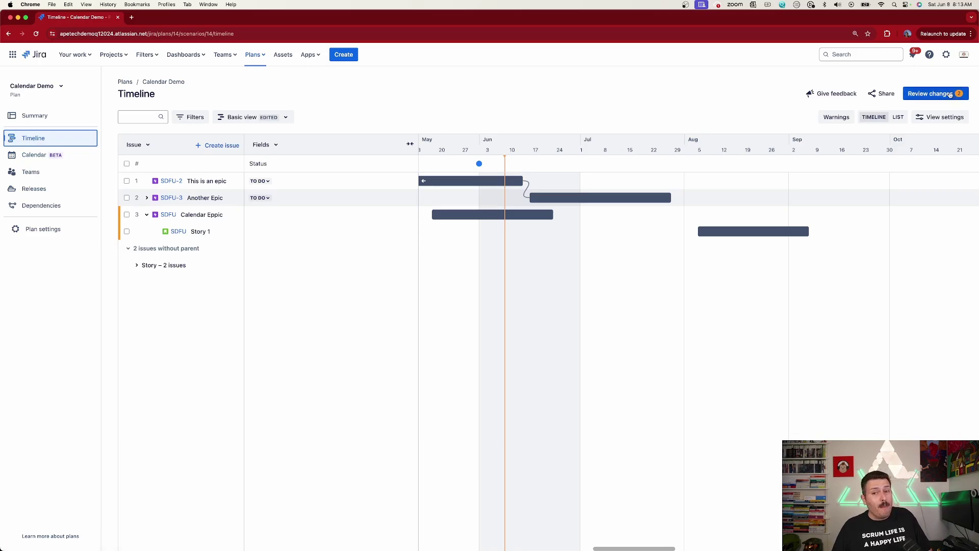
left_click(932, 94)
Step: Save both selected changes to Jira and show August 2024 in the plan calendar
left_click(799, 262)
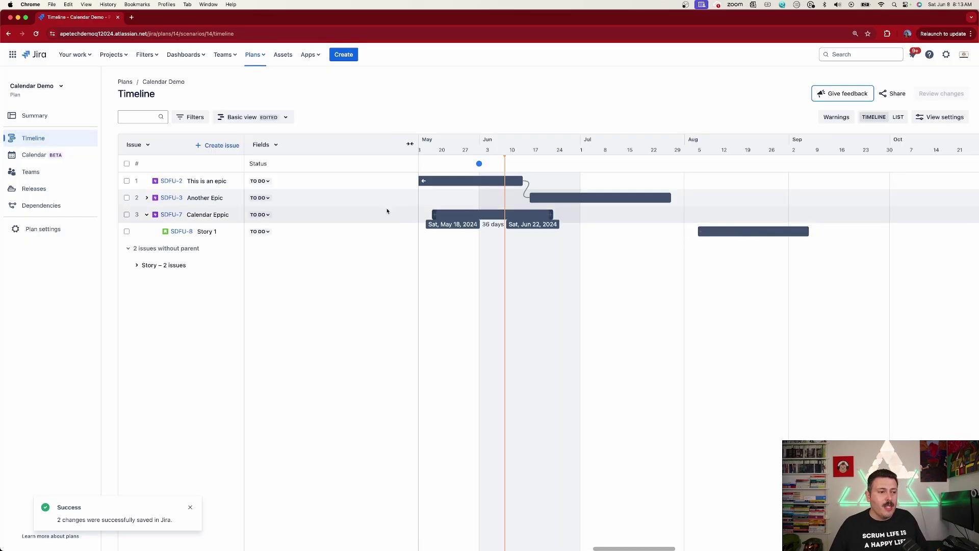
left_click(35, 155)
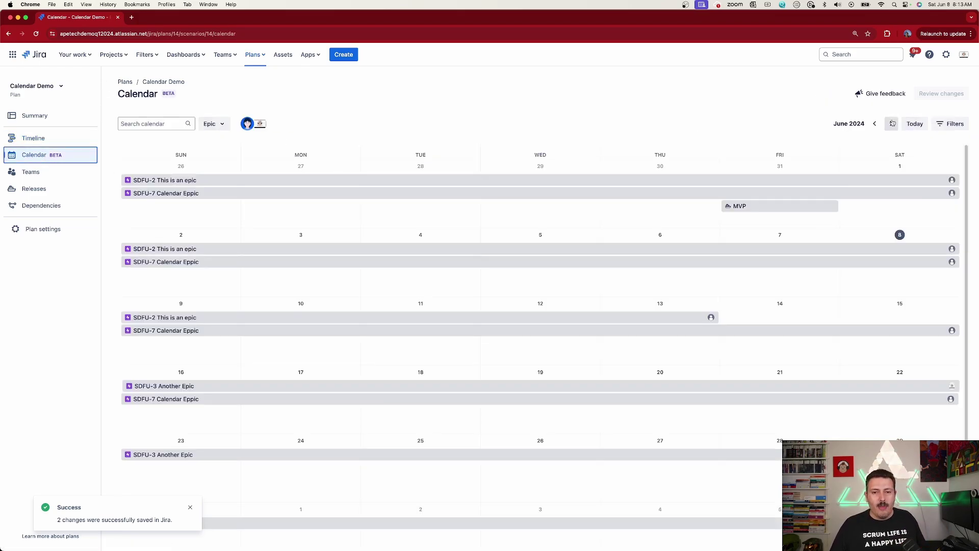
left_click(892, 123)
left_click(892, 124)
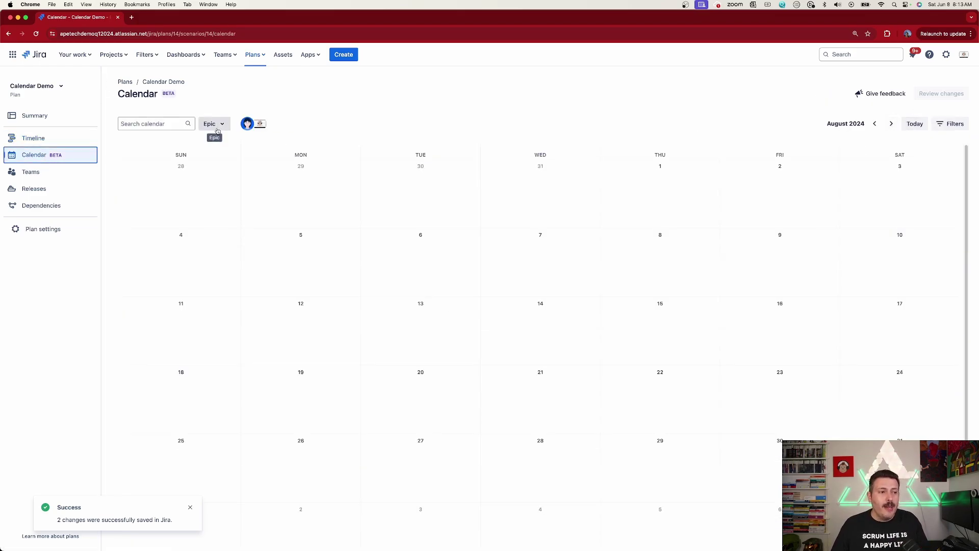
Step: Make the plan calendar display stories instead of epics, then return to Timeline
left_click(214, 127)
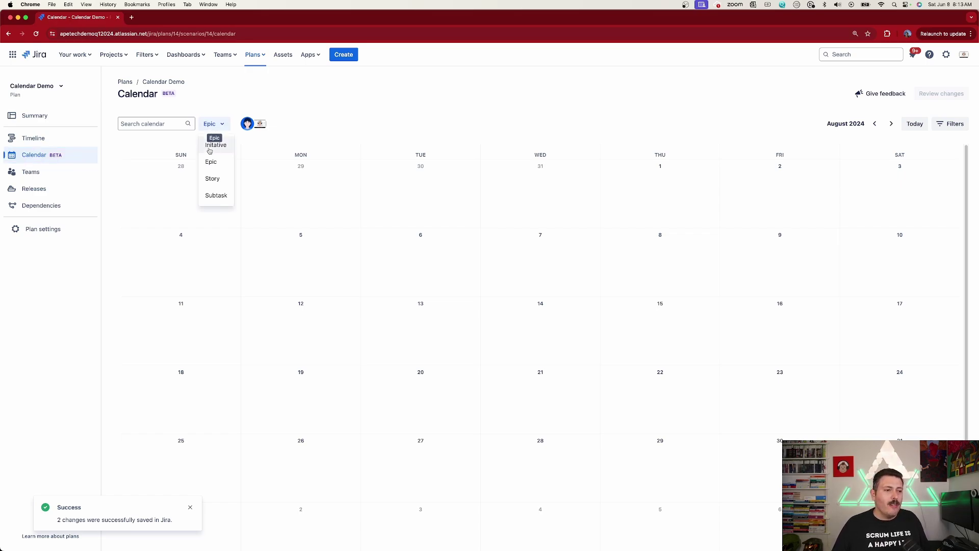
left_click(214, 179)
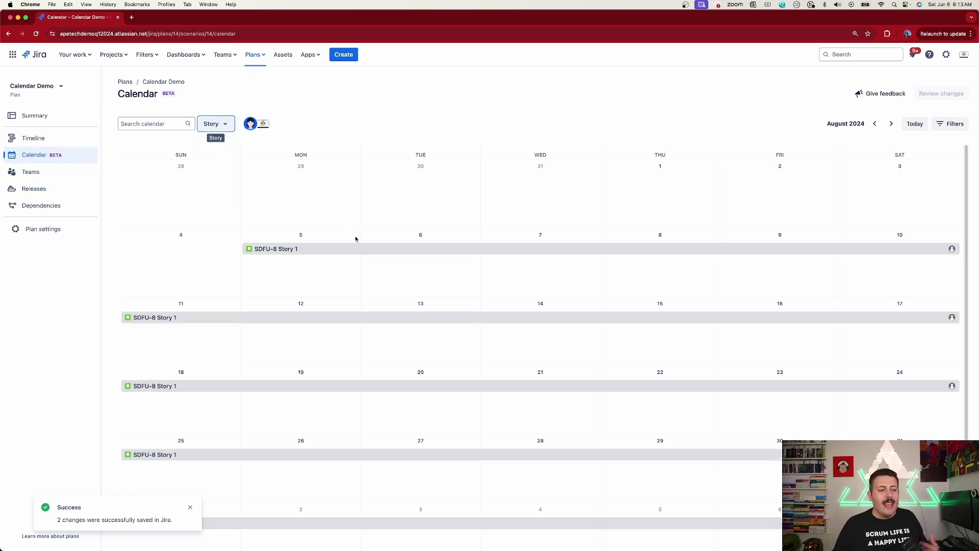
scroll(430, 247, "down", 1)
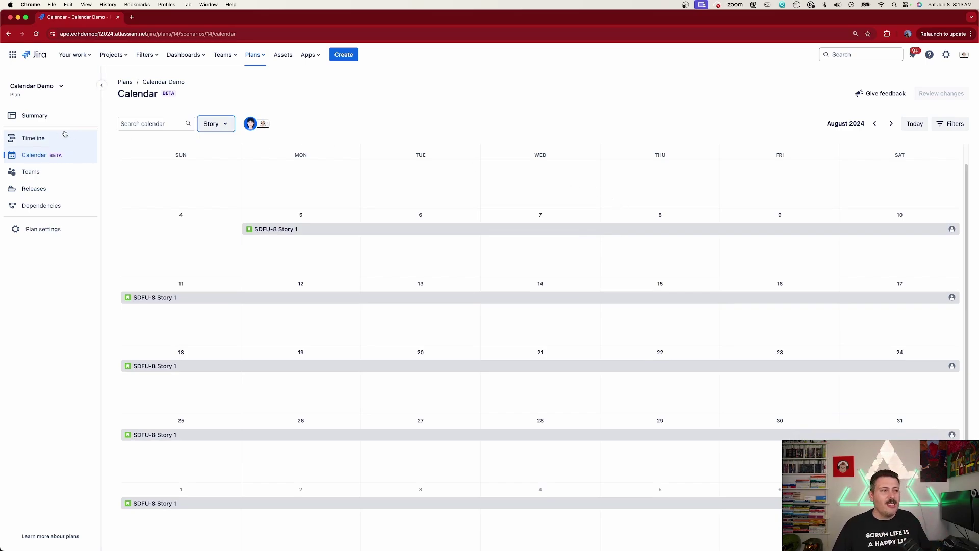
left_click(65, 135)
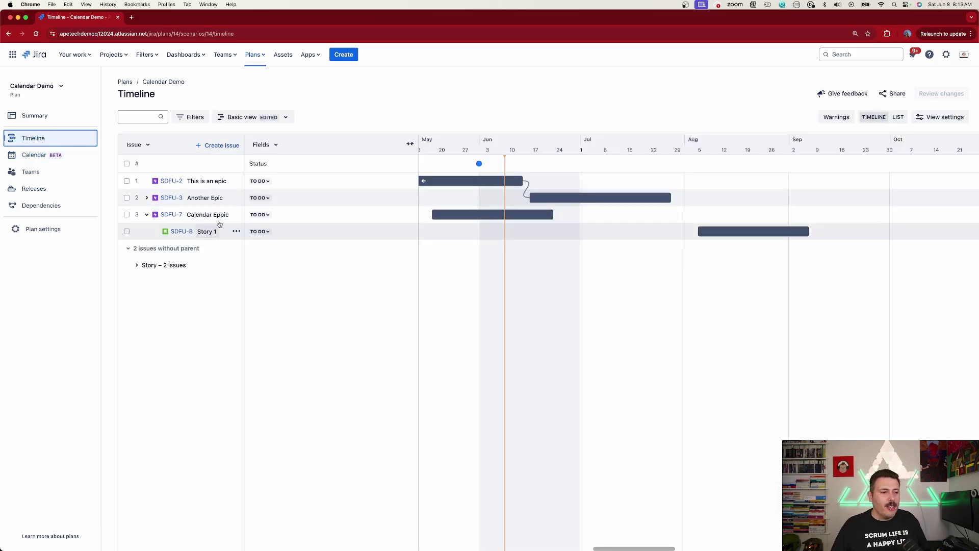
Step: Create 'Story 2' under Calendar Eppic and schedule it from about Sep 7 to Oct 6, 2024
left_click(236, 216)
left_click(201, 253)
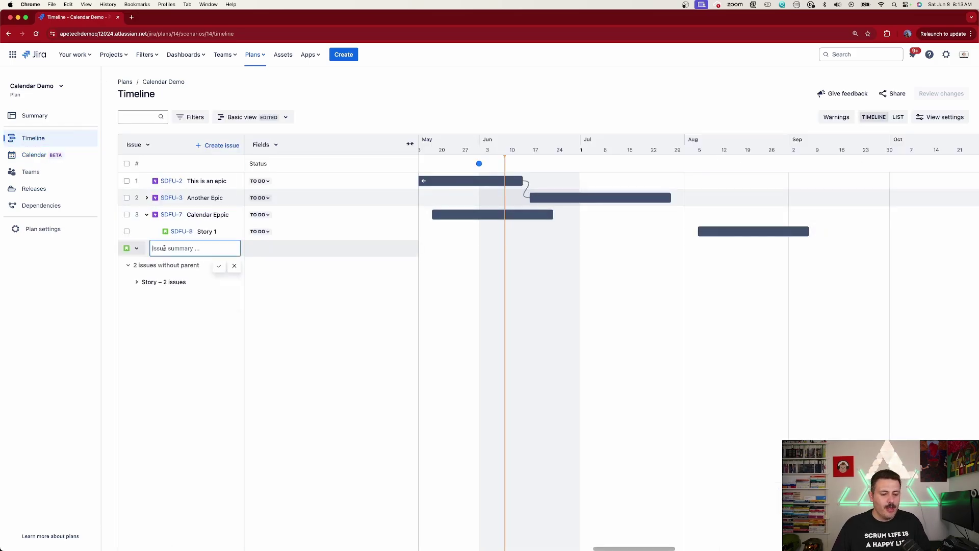
type("Story 2")
key("Return")
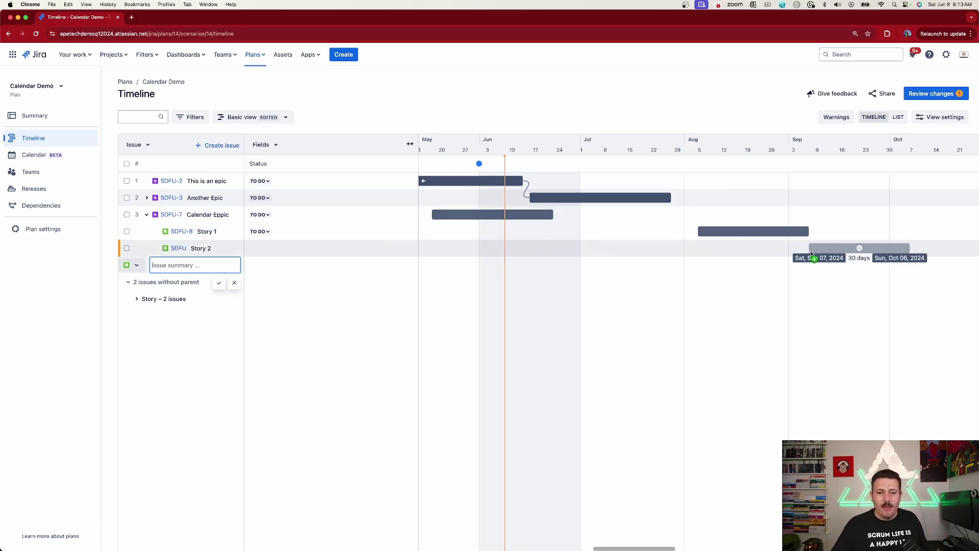
left_click(819, 250)
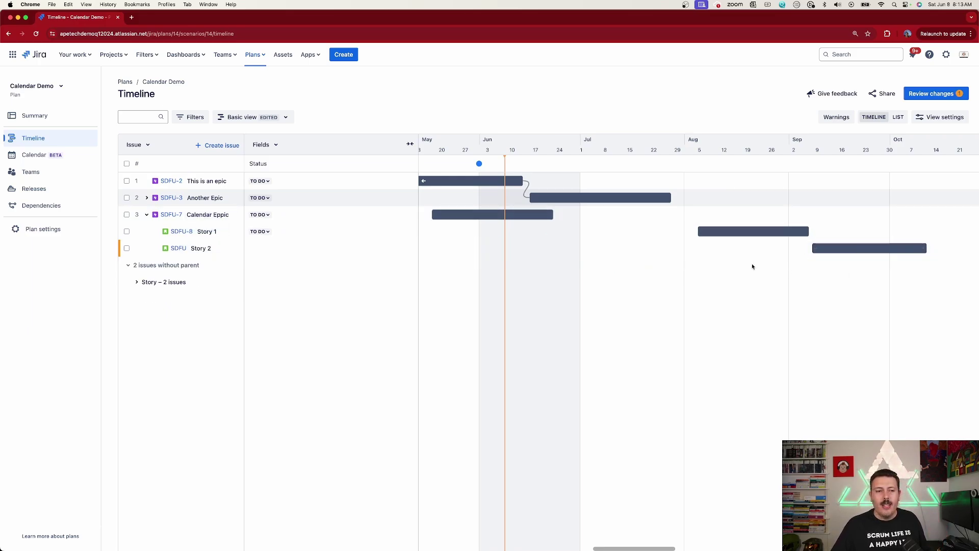
Step: Show Story 2 in the plan's Calendar view for September 2024
left_click(34, 155)
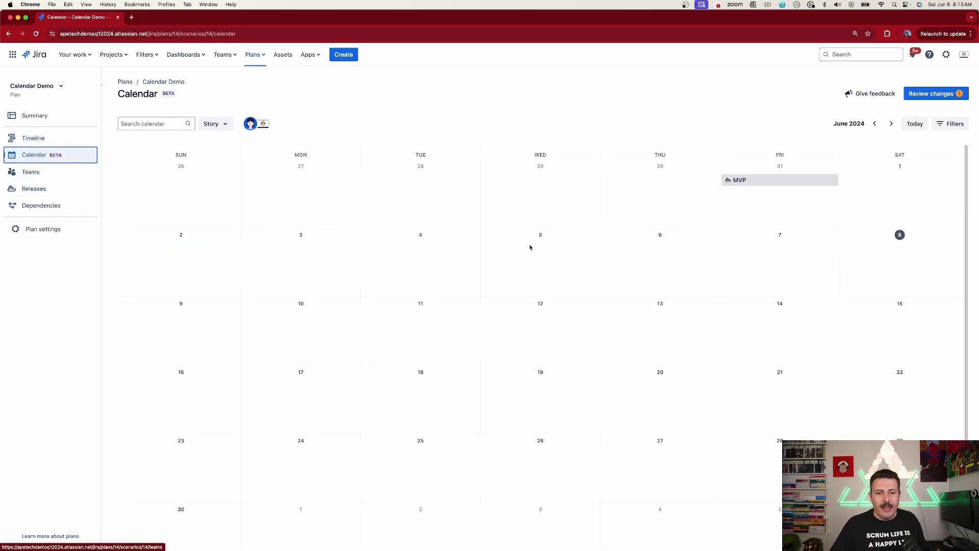
left_click(891, 123)
left_click(891, 123)
left_click(891, 123)
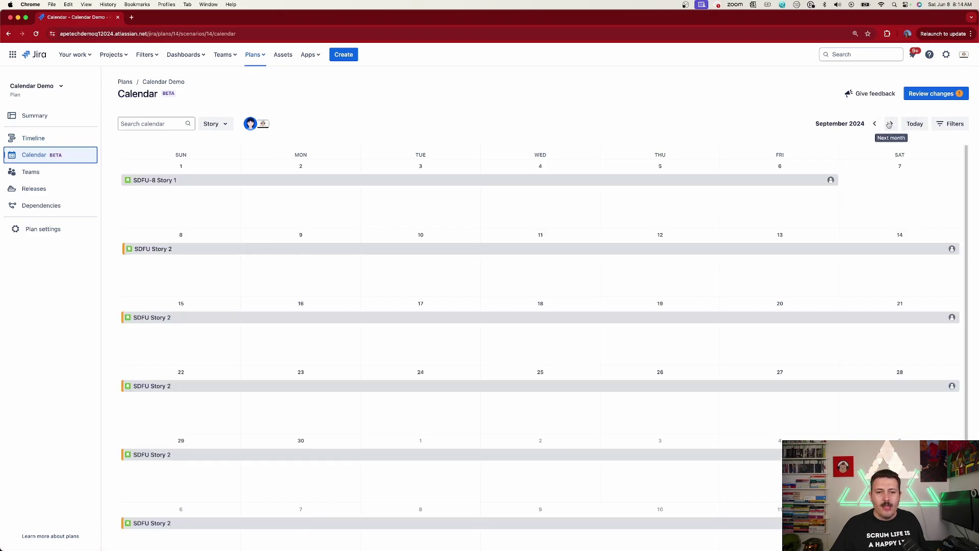